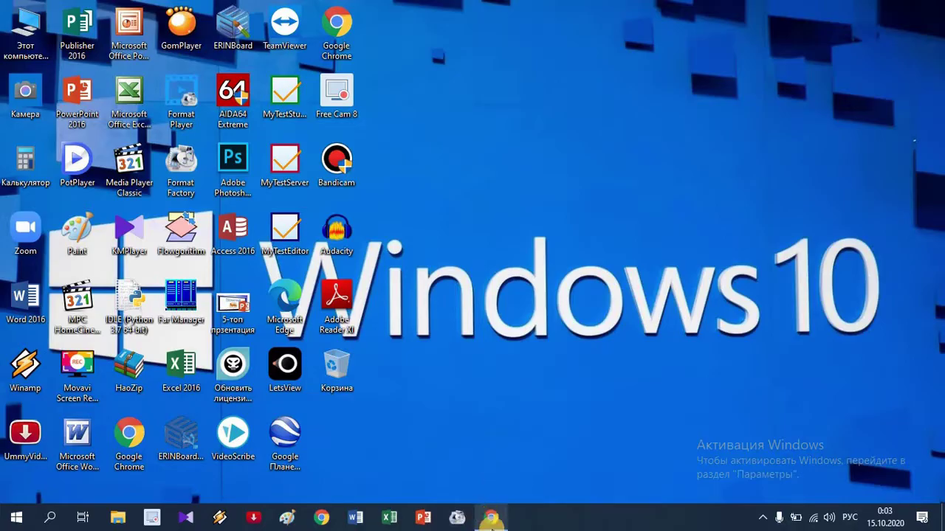
Search Google in Chrome for 'установить гугл плей на ноутбук'
left_click(495, 520)
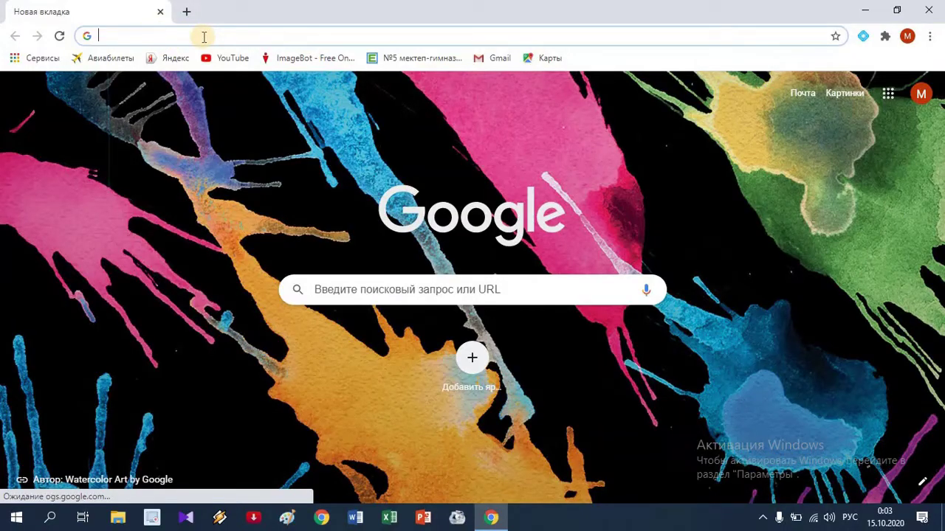
type("у")
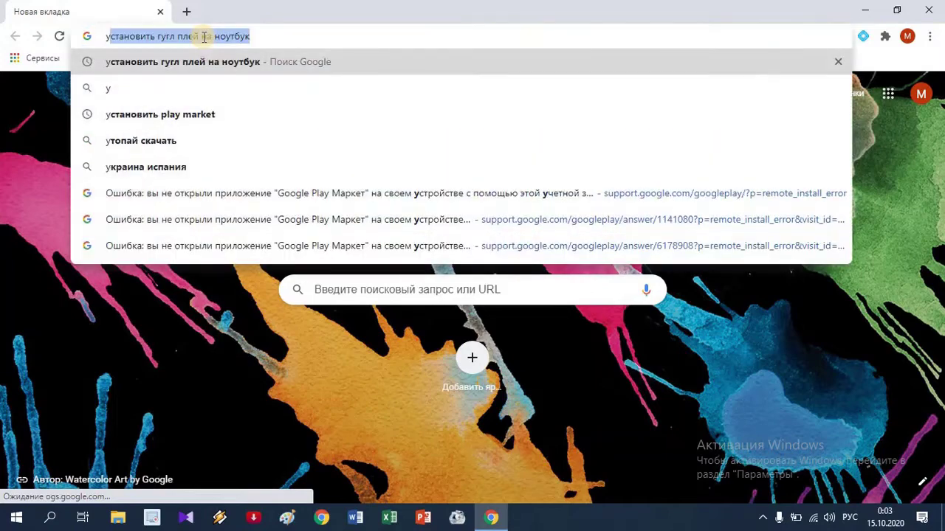
left_click(259, 36)
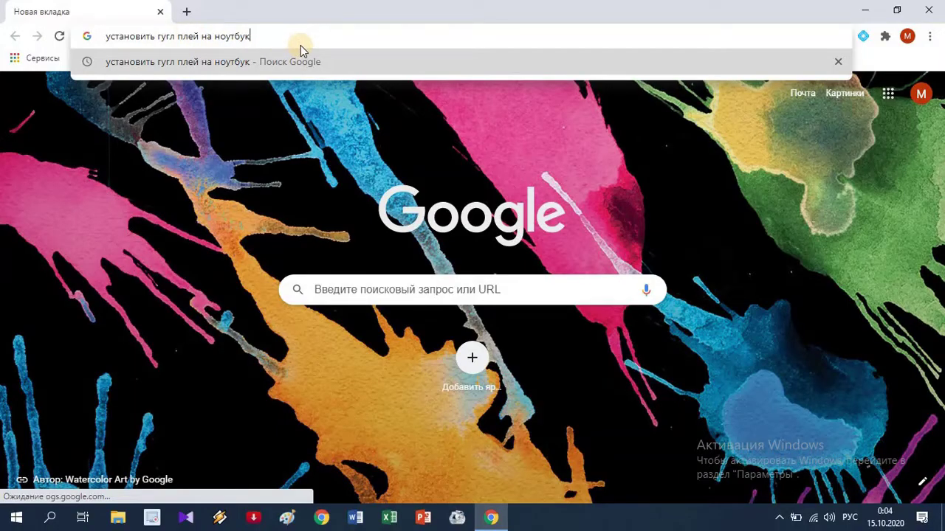
key("Return")
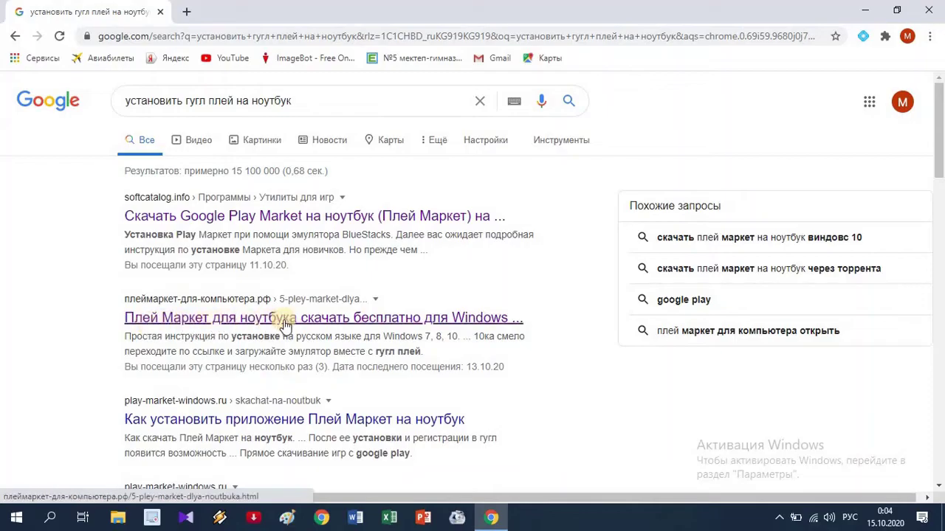
Open the Play Market for laptop article, download InstallPack_Bluestacks.exe, then close Chrome
left_click(416, 323)
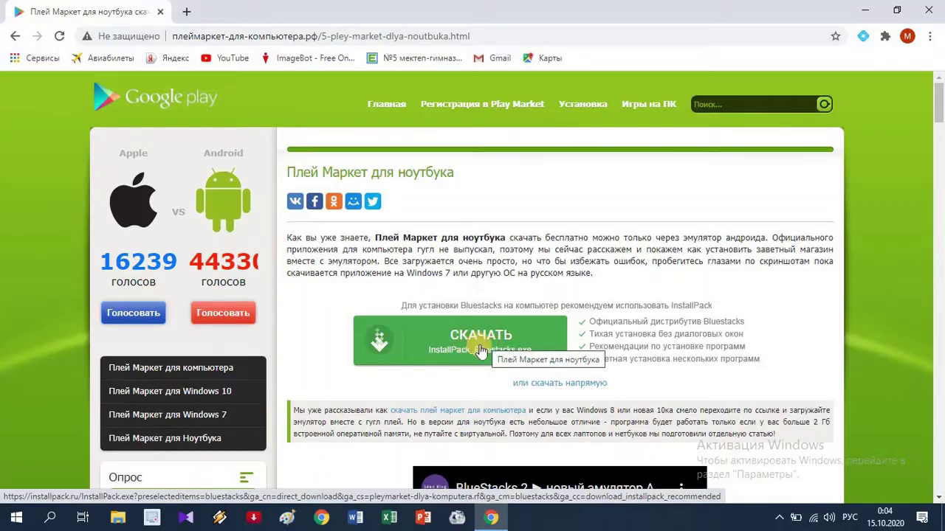
left_click(479, 345)
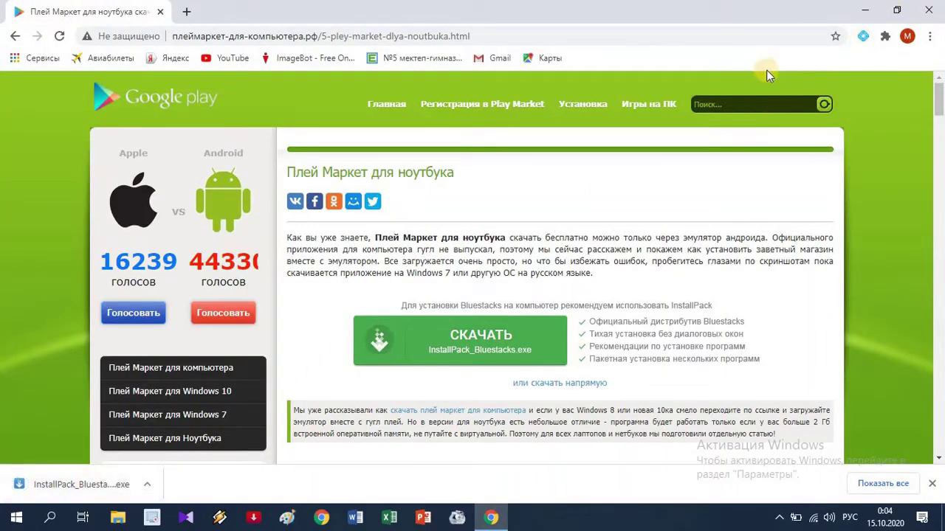
left_click(929, 12)
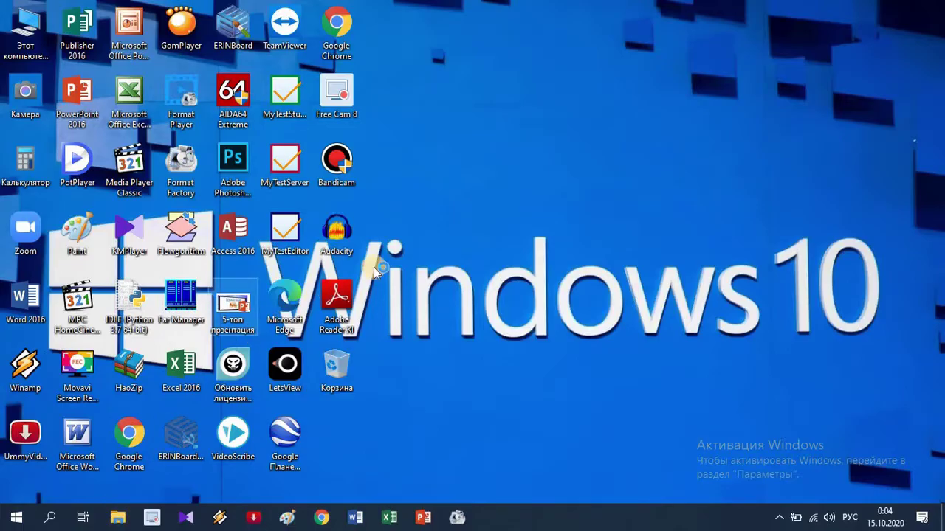
Show the Загрузки folder maximized in File Explorer, with InstallPack_Bluestacks_0fc42 listed
key("super+e")
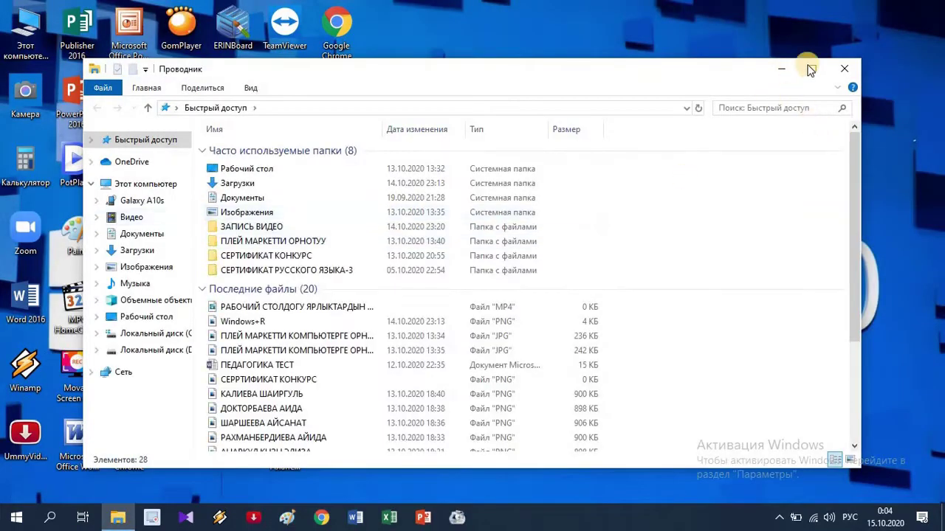
left_click(810, 69)
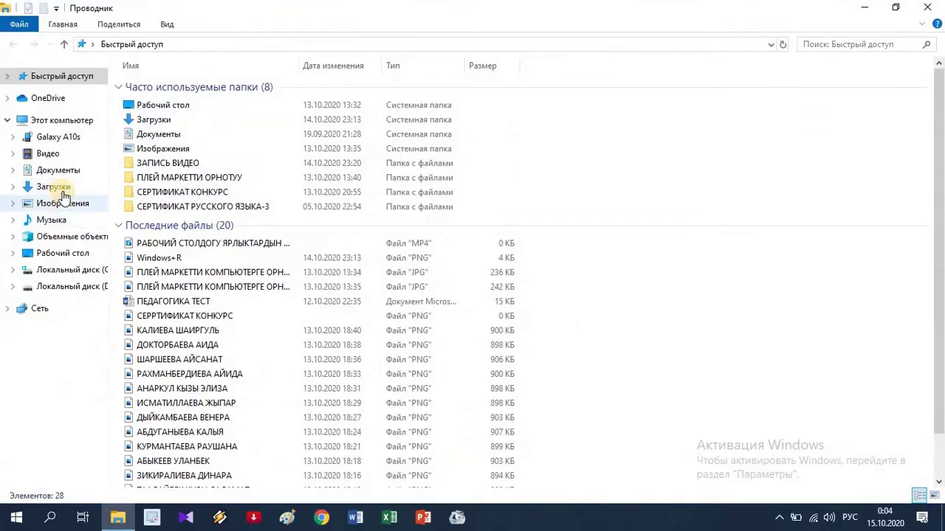
left_click(61, 192)
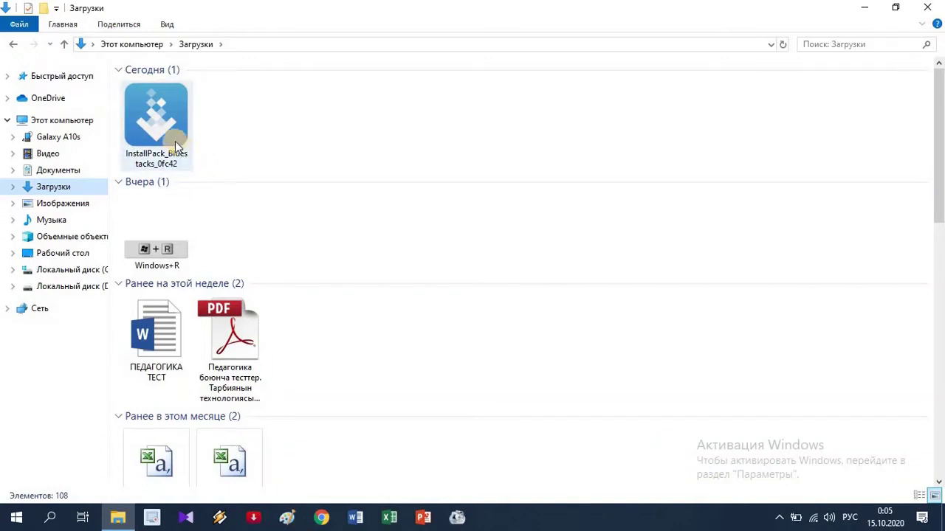
mouse_move(175, 141)
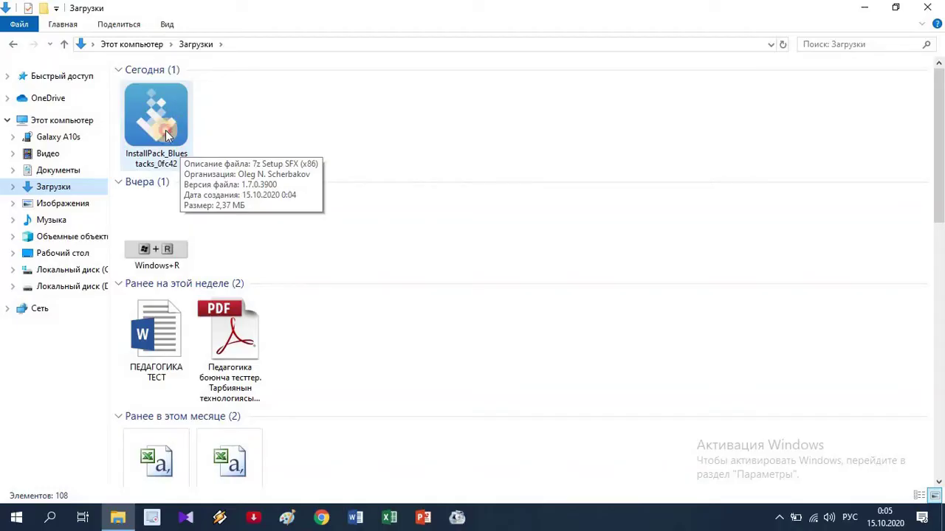
Launch InstallPack and continue with only BlueStacks (294 МБ) checked in the ТОП100 list
double_click(167, 134)
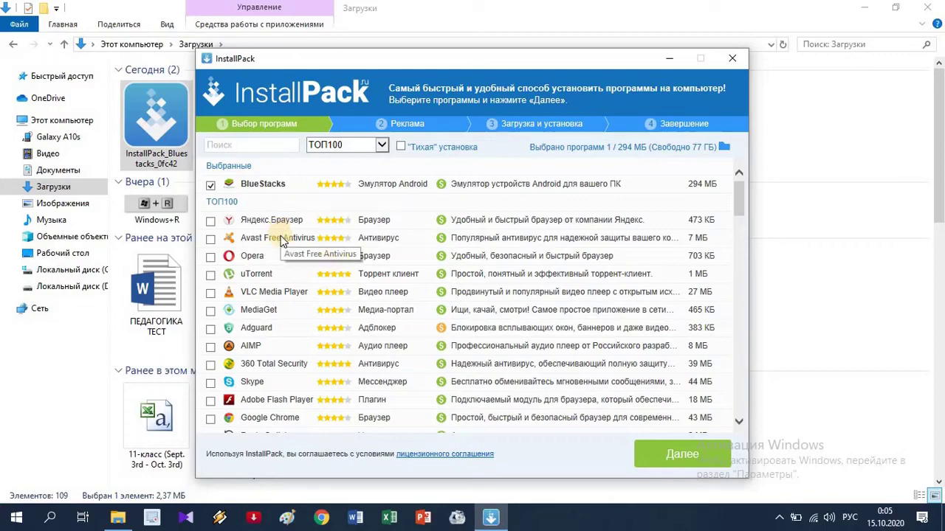
scroll(282, 243, "down", 8)
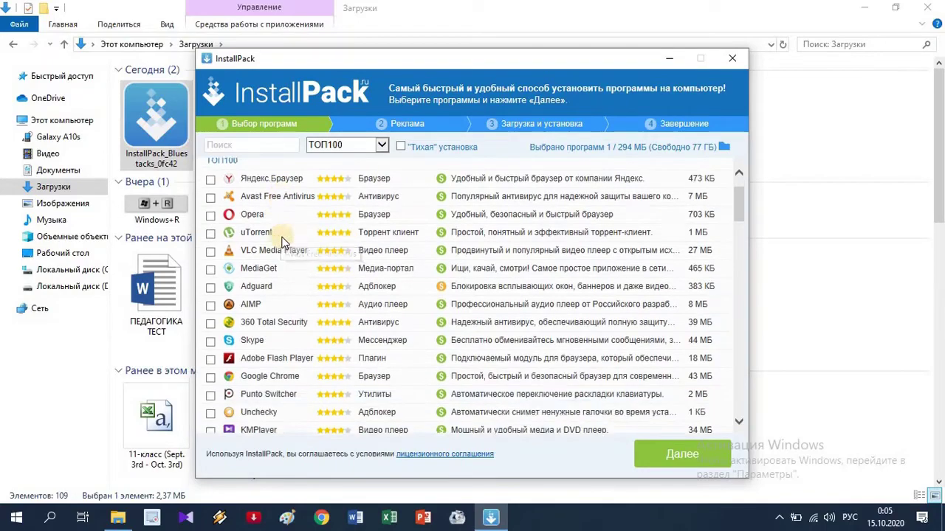
scroll(283, 243, "down", 10)
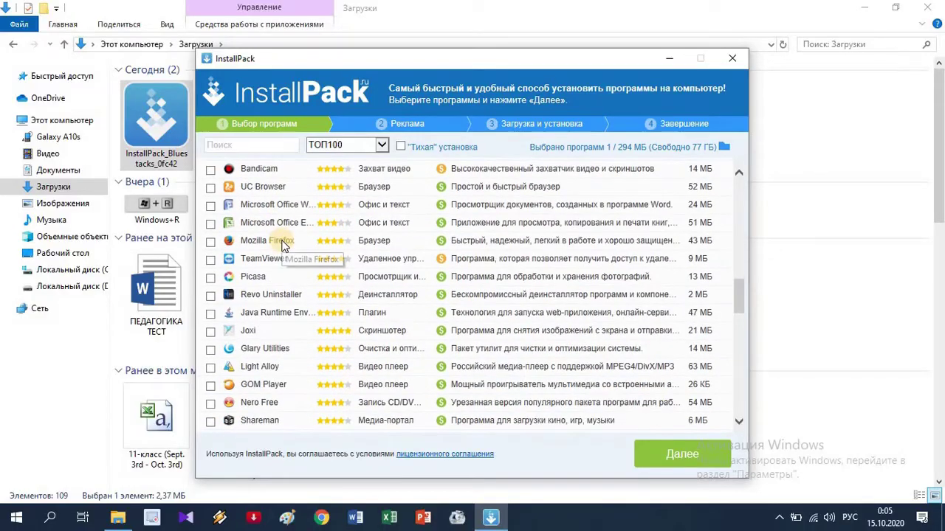
scroll(283, 245, "up", 3)
scroll(283, 245, "up", 3)
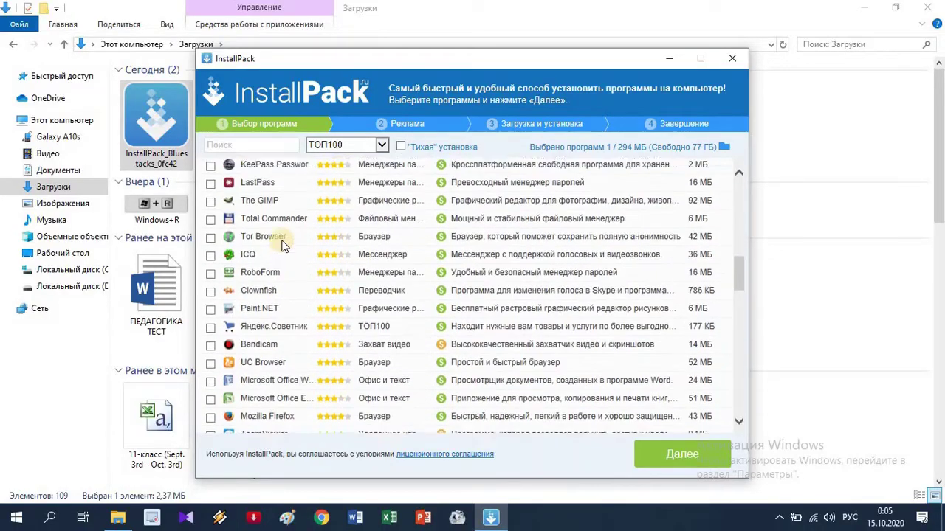
scroll(282, 246, "up", 10)
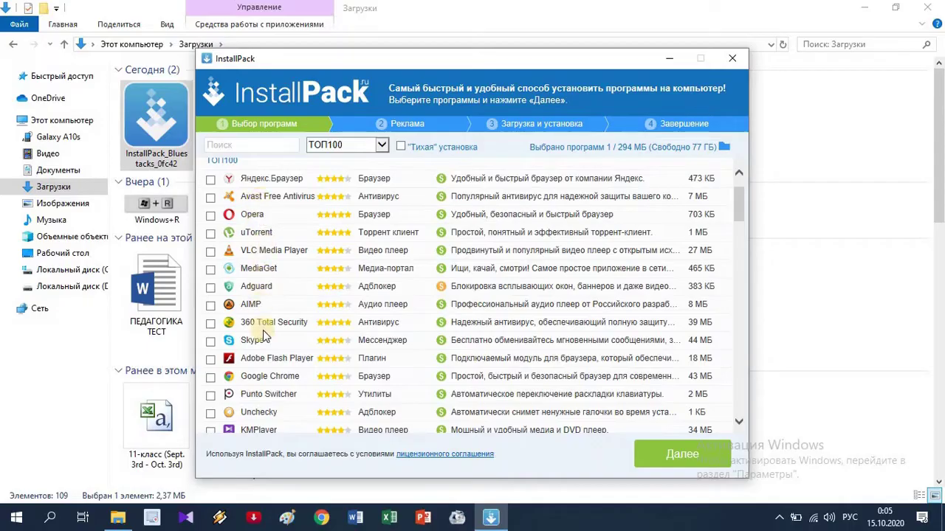
scroll(265, 334, "down", 5)
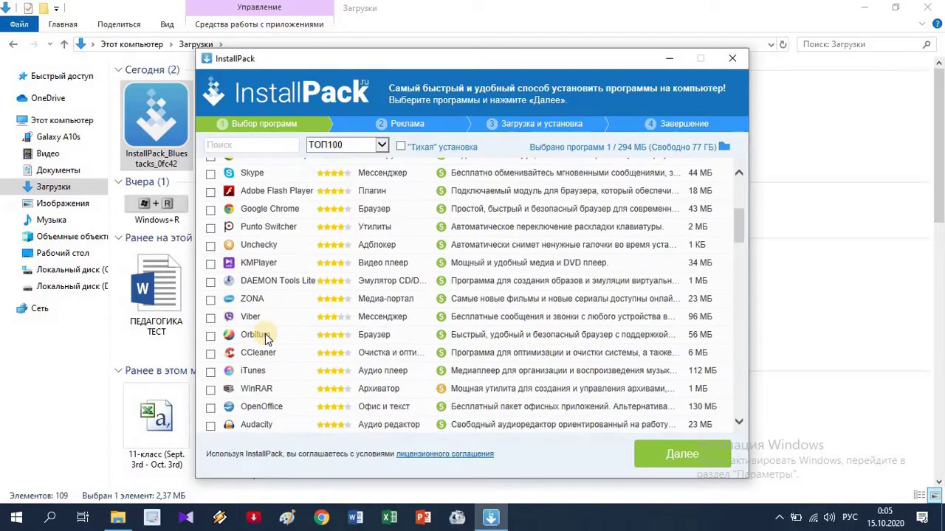
scroll(266, 335, "down", 7)
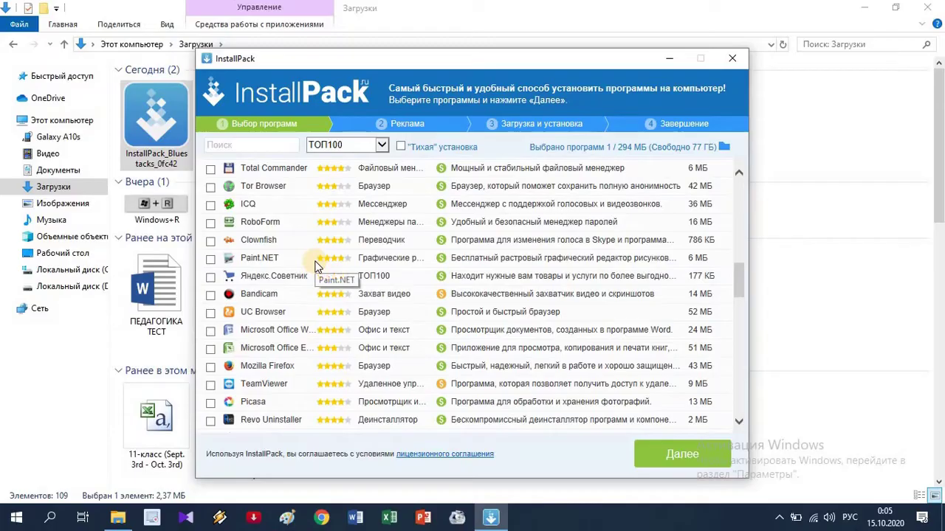
scroll(316, 267, "up", 1)
scroll(315, 267, "up", 5)
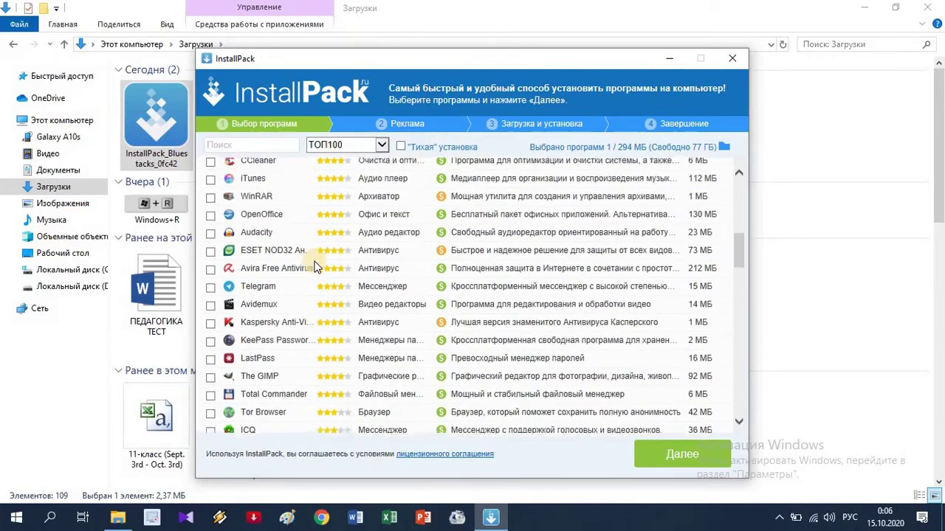
scroll(315, 266, "up", 5)
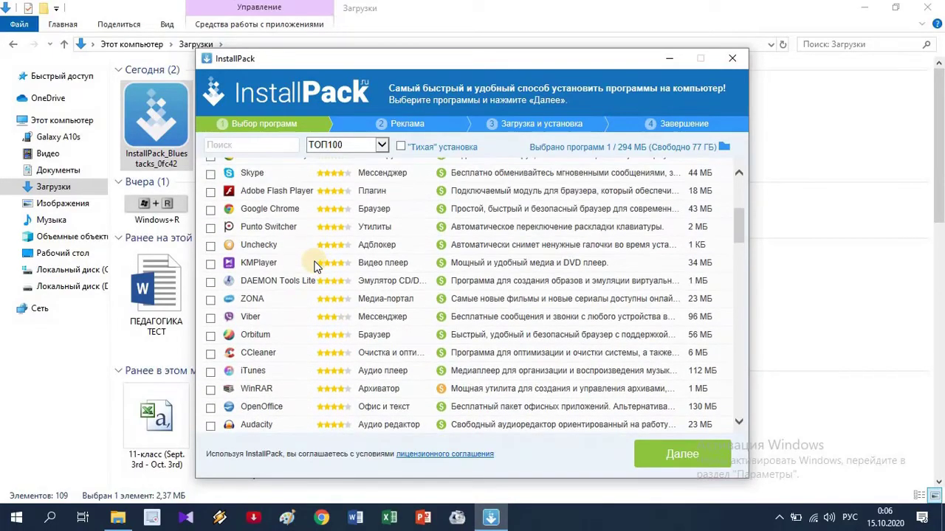
scroll(316, 267, "up", 4)
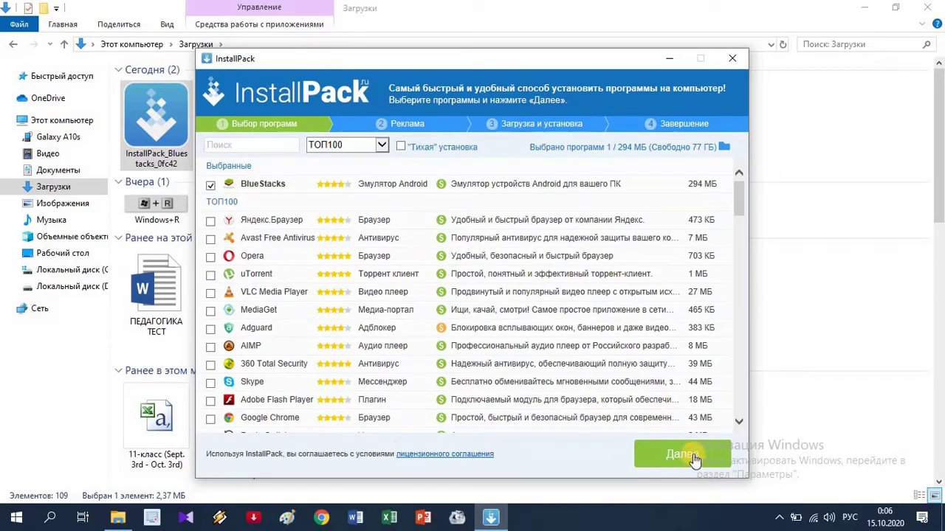
left_click(682, 455)
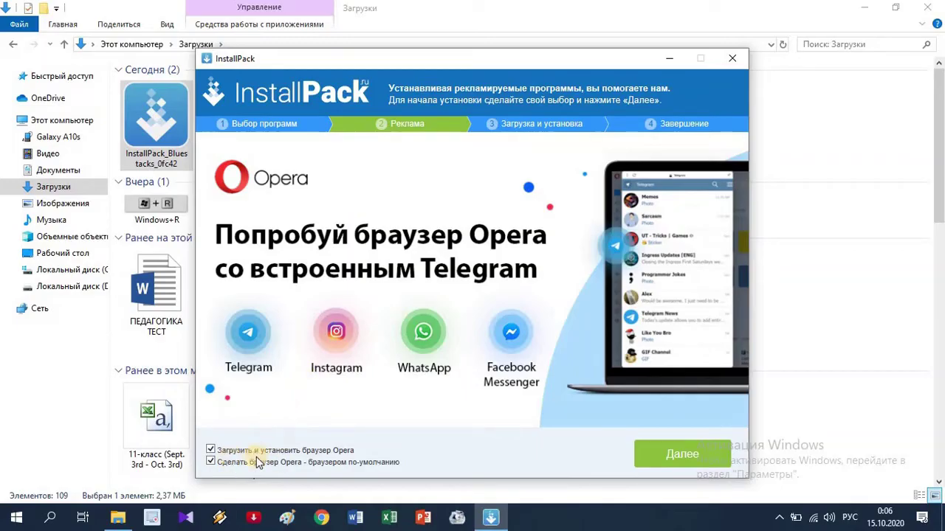
Uncheck the Opera browser offer and proceed to downloading BlueStacks
left_click(210, 450)
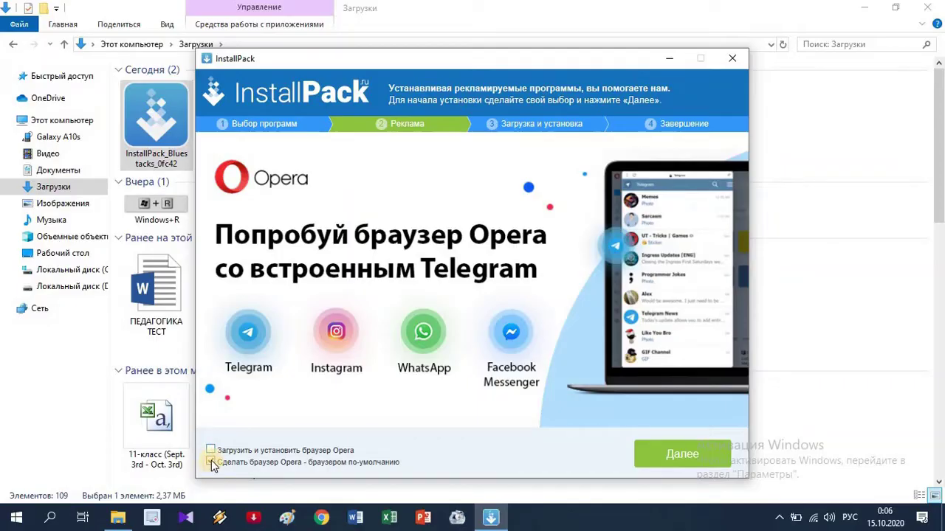
left_click(670, 458)
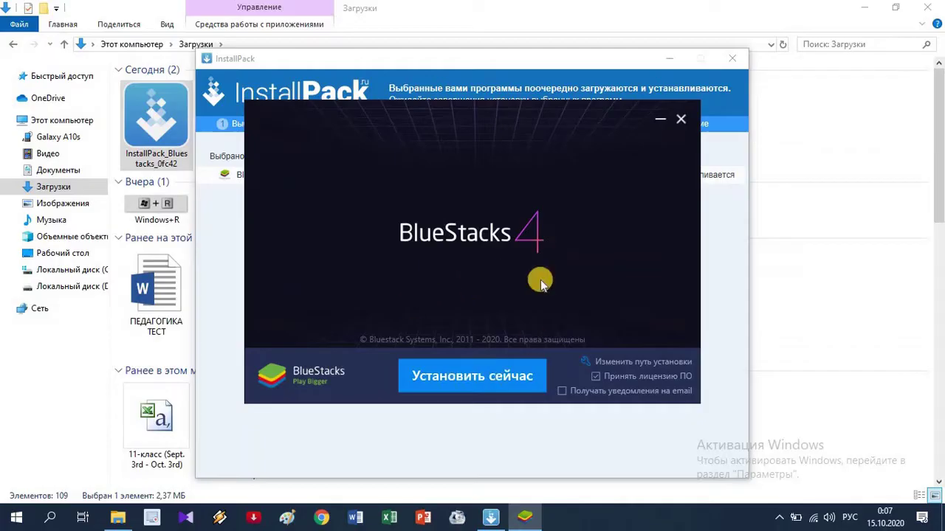
Install BlueStacks 4 now, keeping 'Принять лицензию ПО' checked
left_click(474, 378)
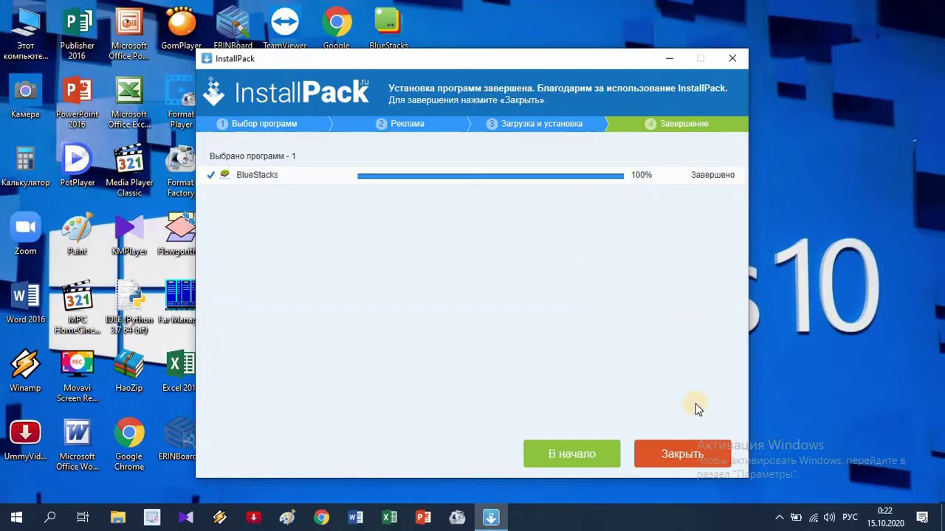
Close InstallPack once BlueStacks reaches 100% Завершено
left_click(692, 457)
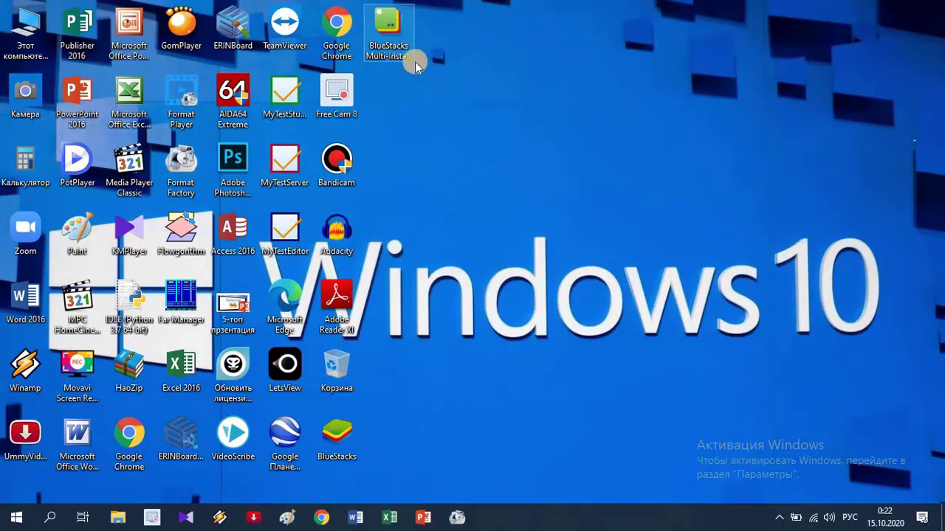
Launch BlueStacks from its new desktop shortcut
left_click(338, 452)
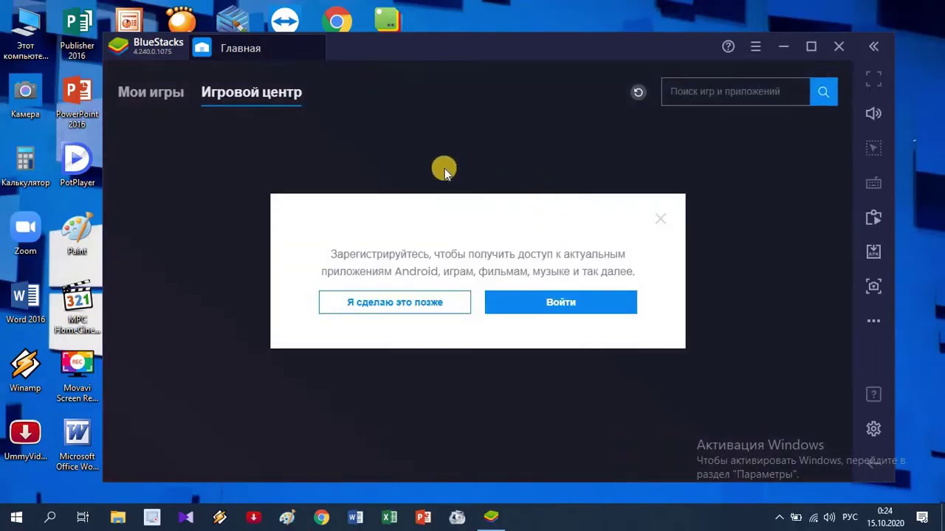
Choose Войти in the registration dialog, then ВОЙТИ on the Google Play page, retrying until it responds
left_click(561, 308)
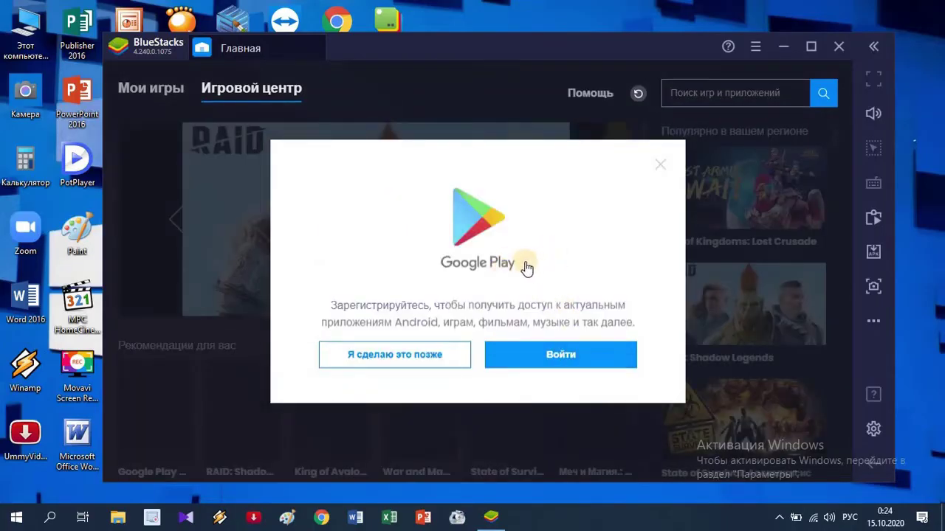
left_click(573, 367)
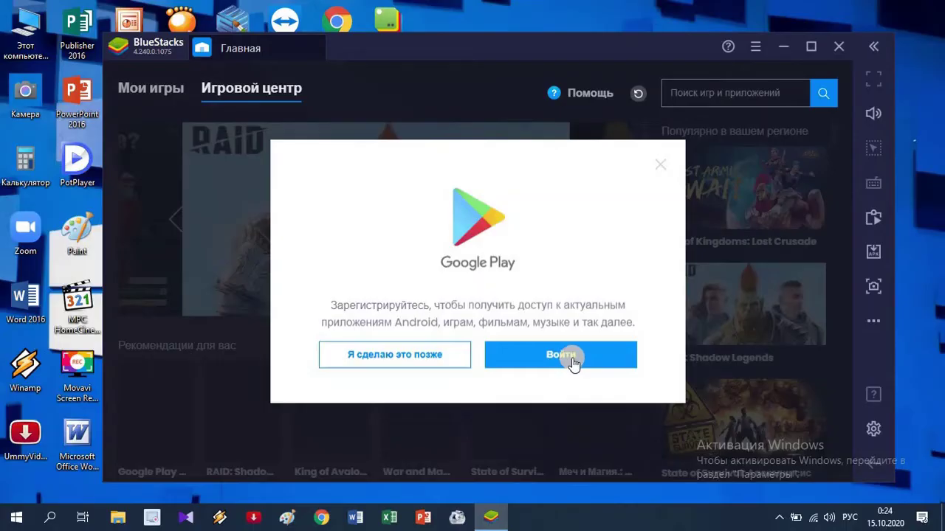
left_click(565, 355)
left_click(560, 357)
left_click(562, 358)
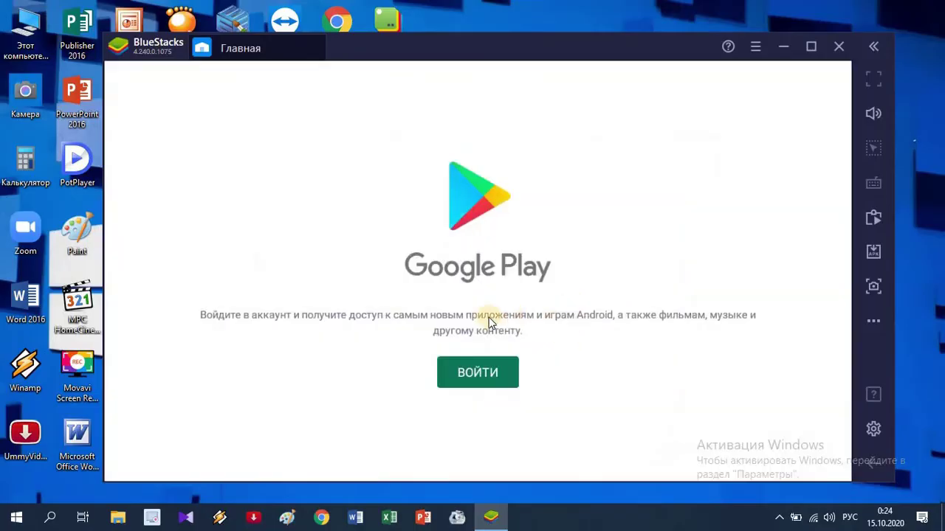
left_click(490, 365)
Tap Sign in in Google Play to load the Google Вход phone/e-mail form
left_click(489, 376)
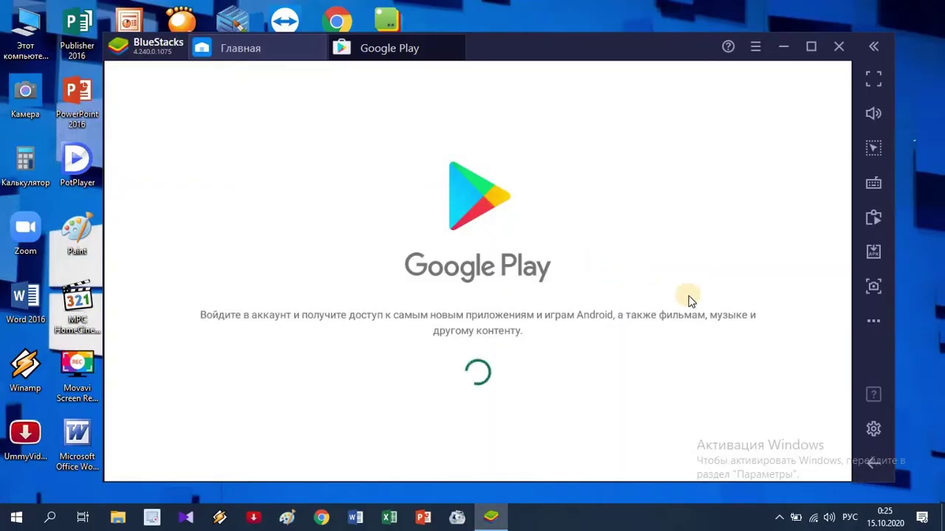
left_click(617, 298)
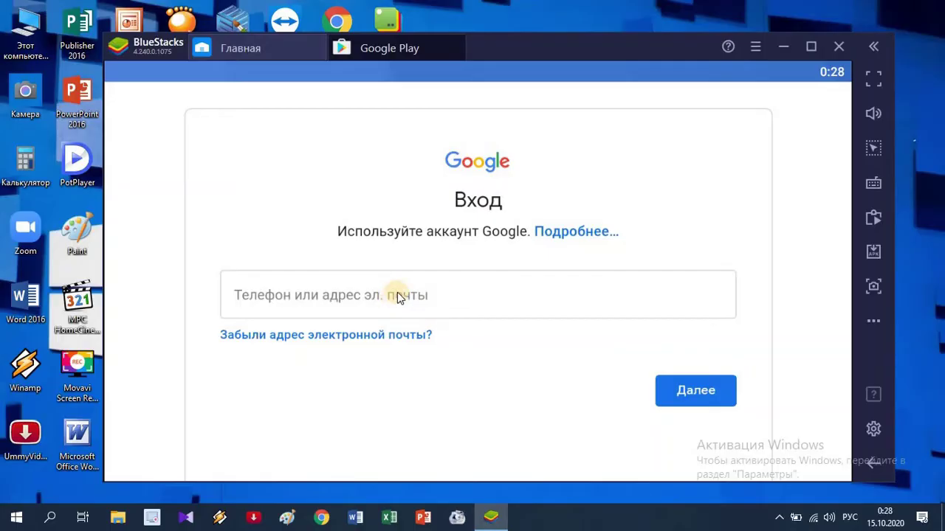
Switch the keyboard layout, enter the account's Gmail address and proceed with Далее
left_click(329, 300)
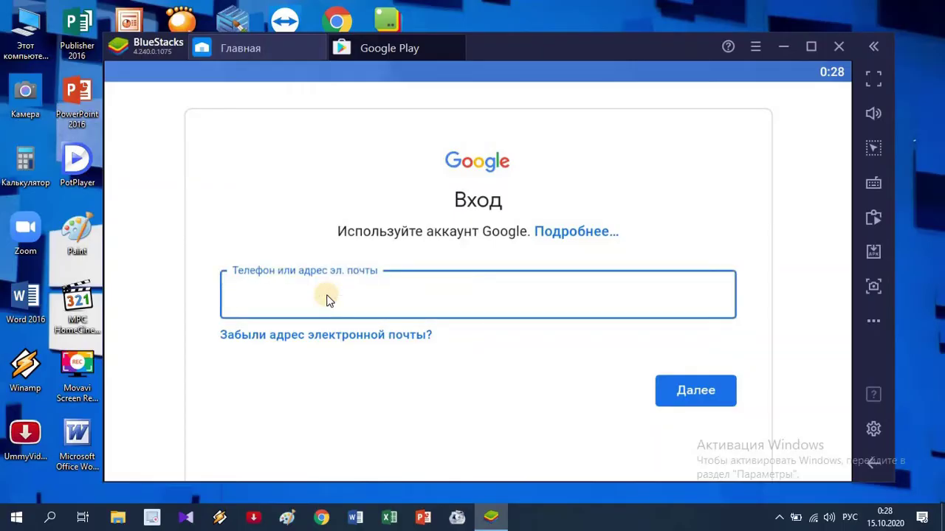
key("alt+shift")
key("alt+shift")
key("alt+shift")
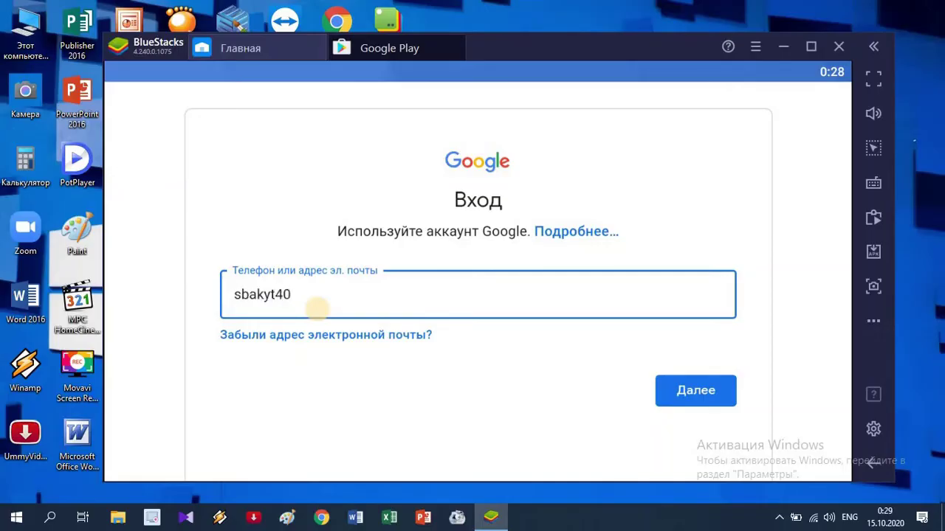
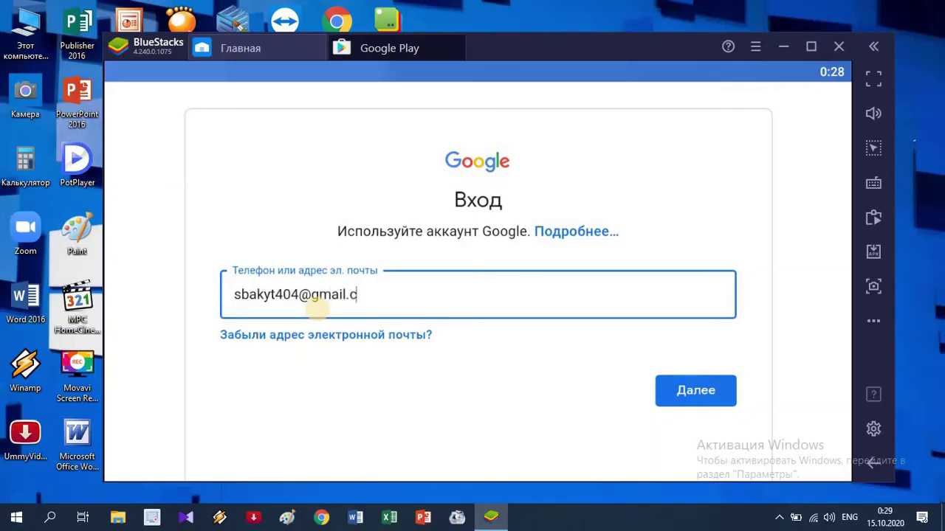
left_click(673, 399)
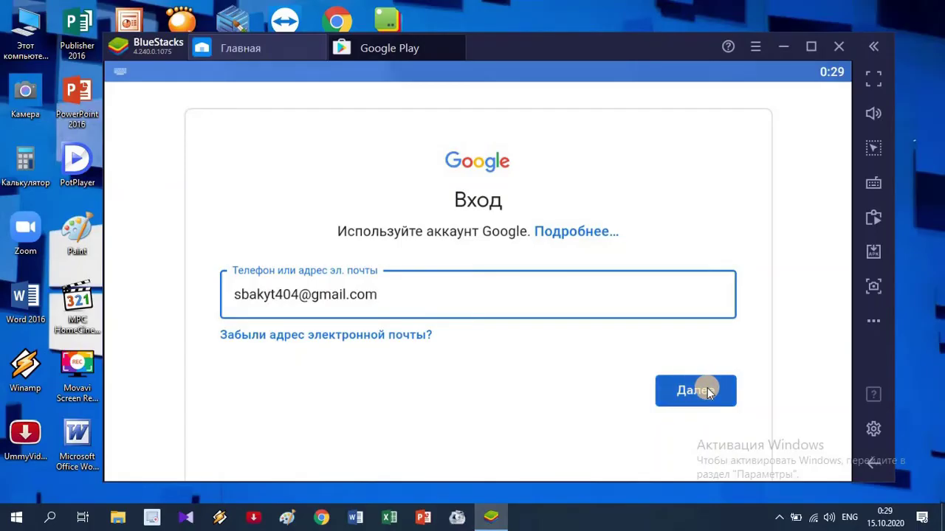
left_click(707, 390)
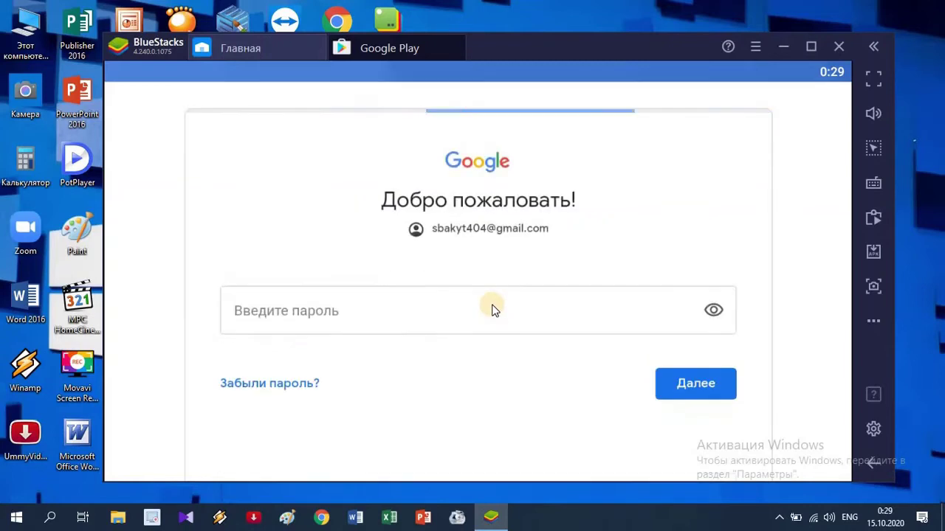
Paste the account password into the Введите пароль field and sign in with Далее
left_click(328, 315)
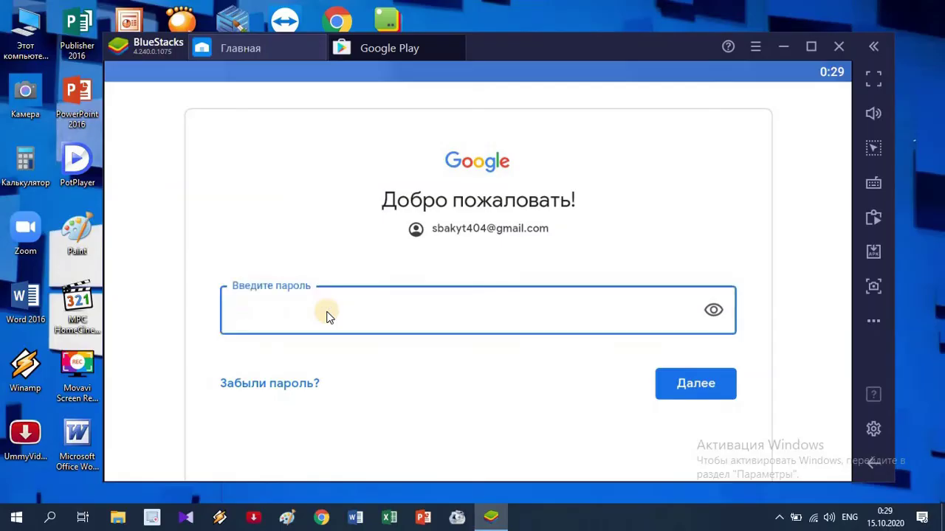
key("ctrl+v")
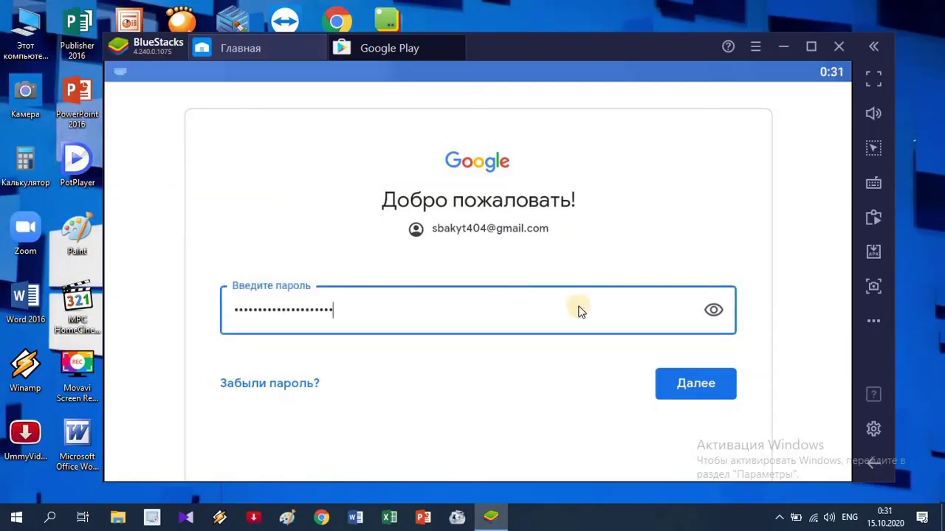
left_click(696, 388)
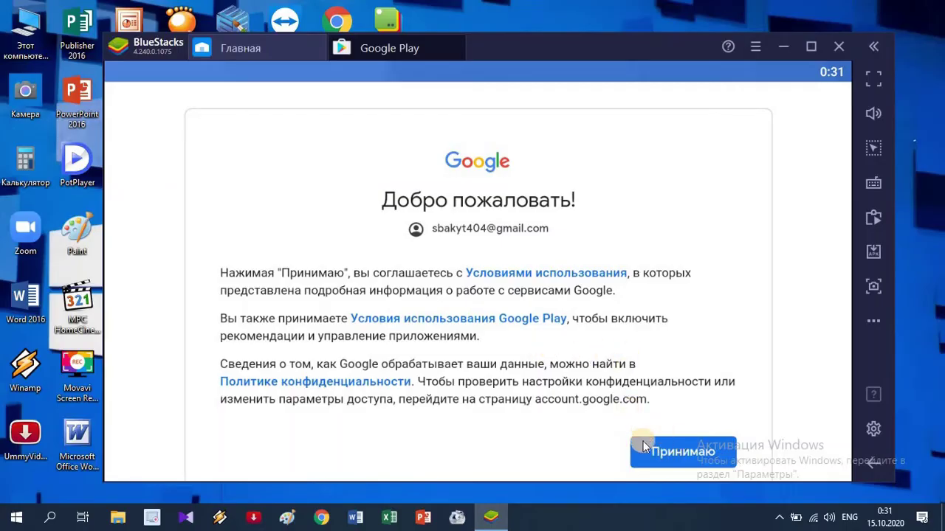
Scroll through Google's terms page and agree with Принимаю
scroll(643, 441, "down", 2)
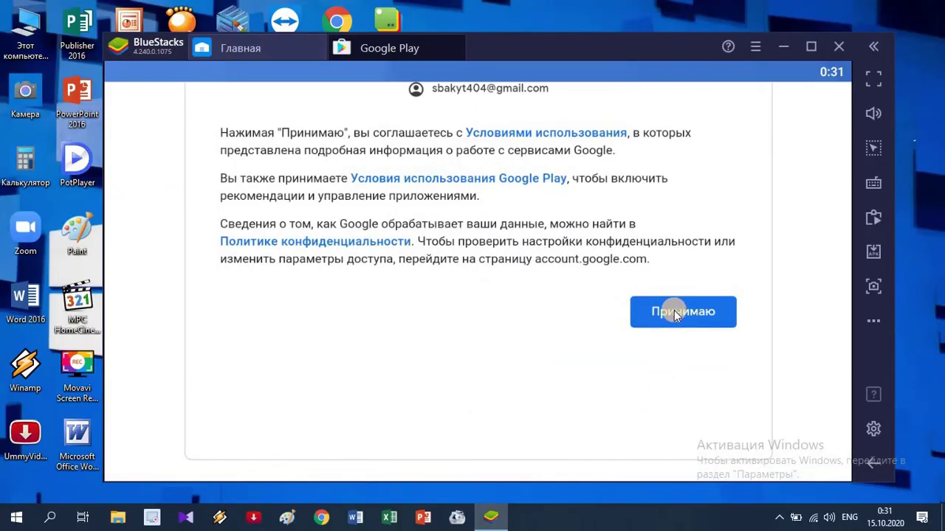
left_click(674, 310)
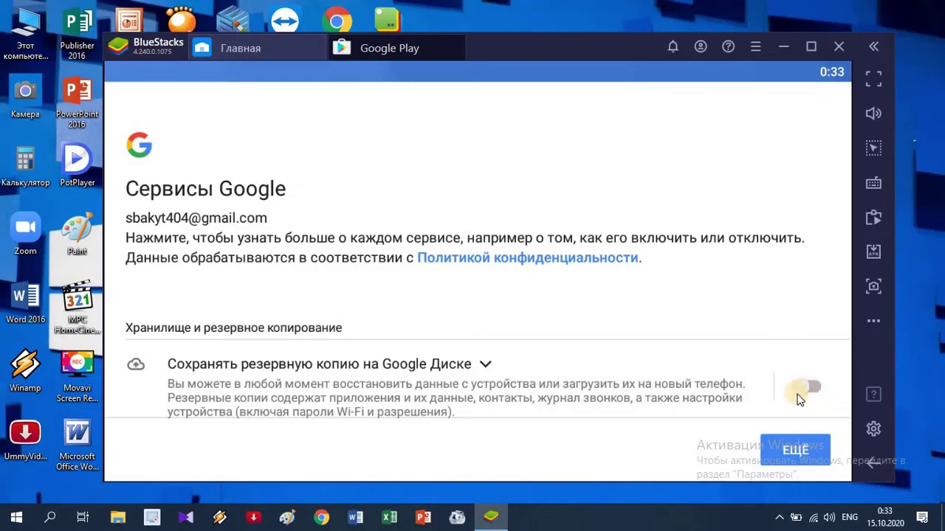
Keep Google Drive backup off and accept the Сервисы Google settings with ПРИНЯТЬ
scroll(792, 402, "down", 2)
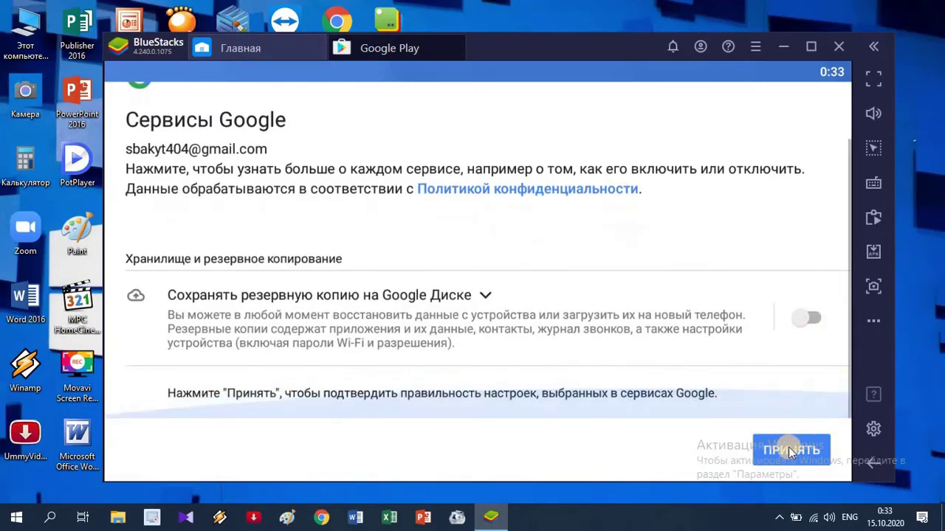
left_click(783, 449)
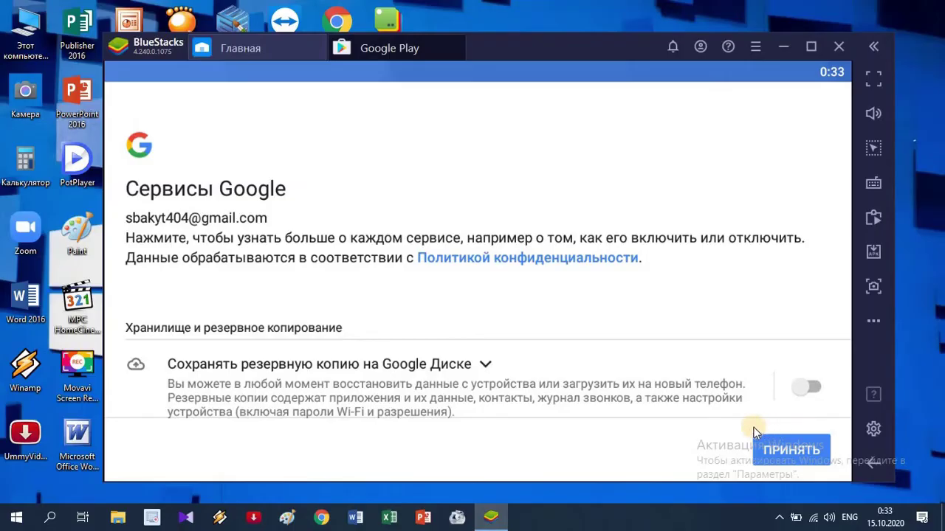
left_click(818, 443)
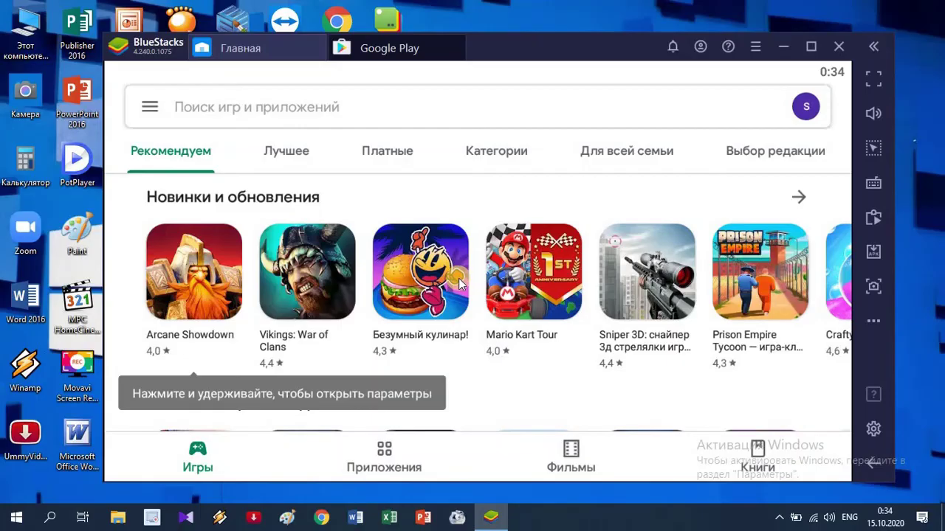
scroll(458, 283, "down", 3)
scroll(458, 283, "down", 2)
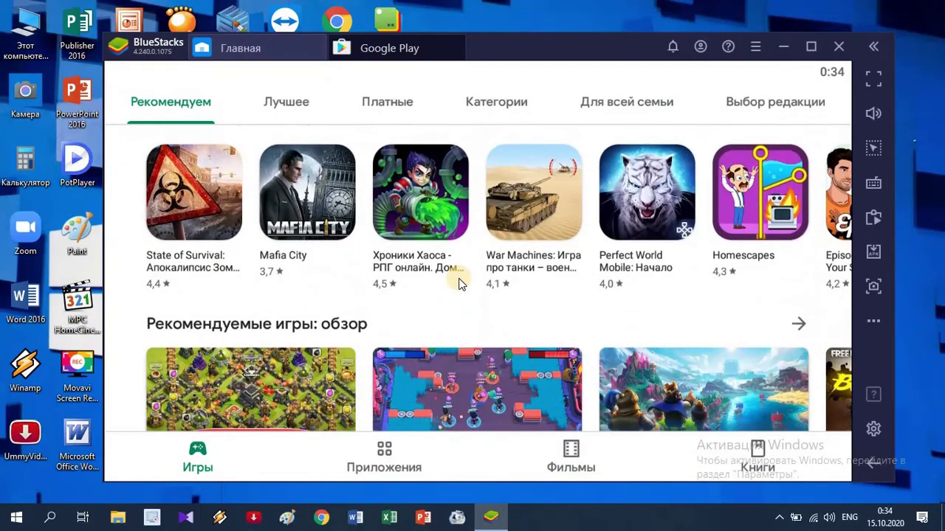
scroll(459, 280, "up", 4)
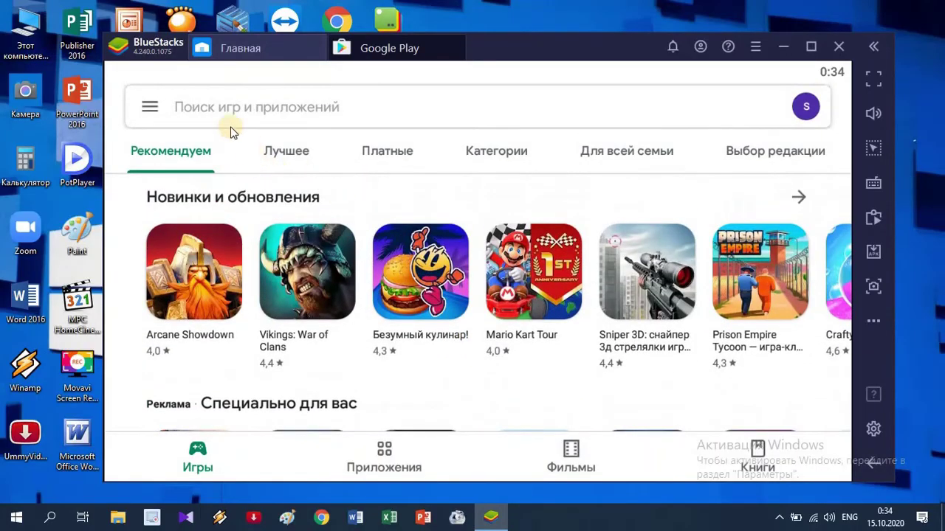
Search Google Play for 'inro mayker'
left_click(351, 114)
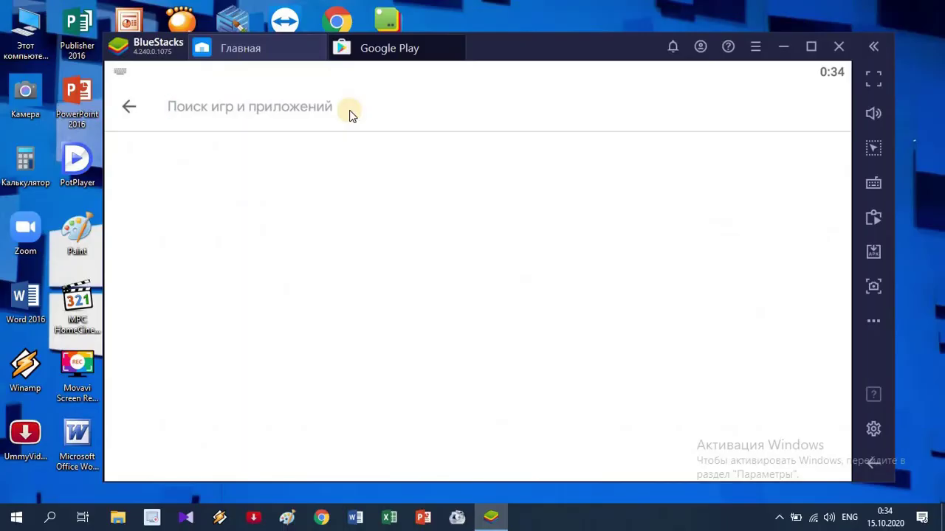
type("i")
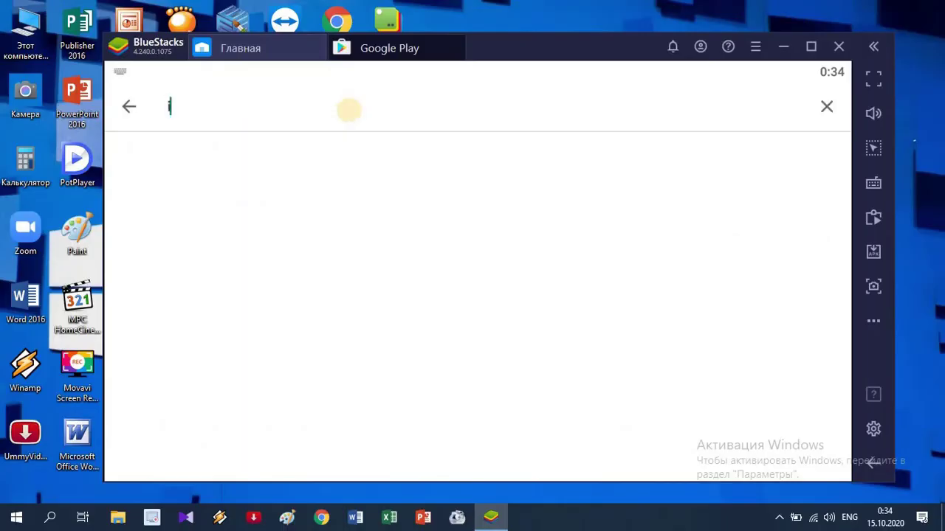
type("nr")
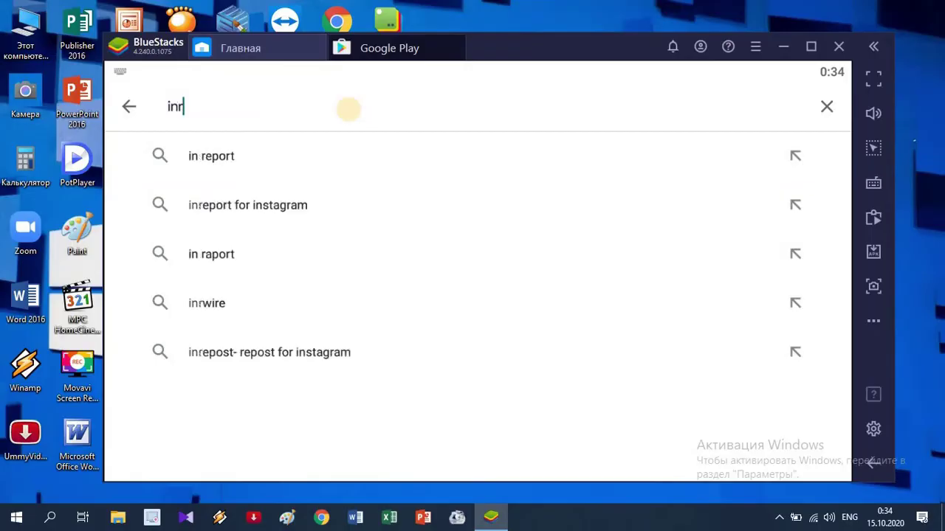
type("o m")
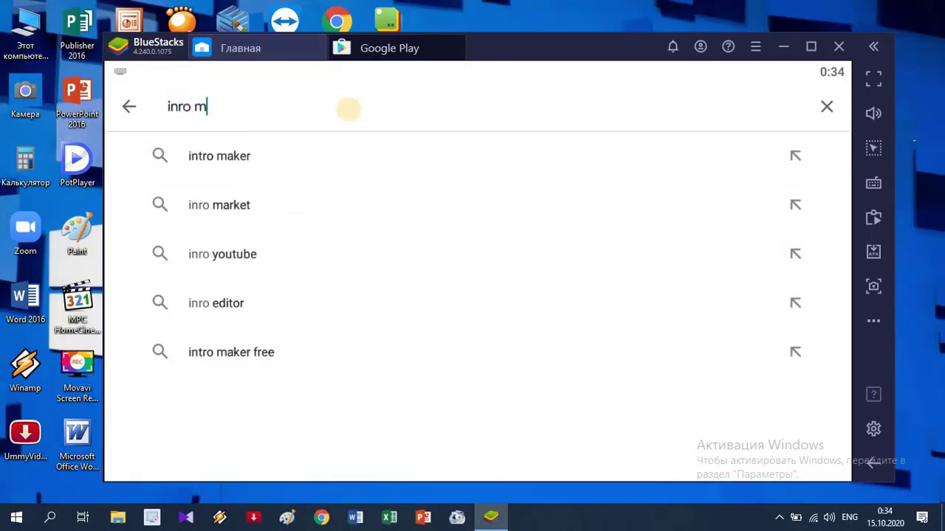
type("ay")
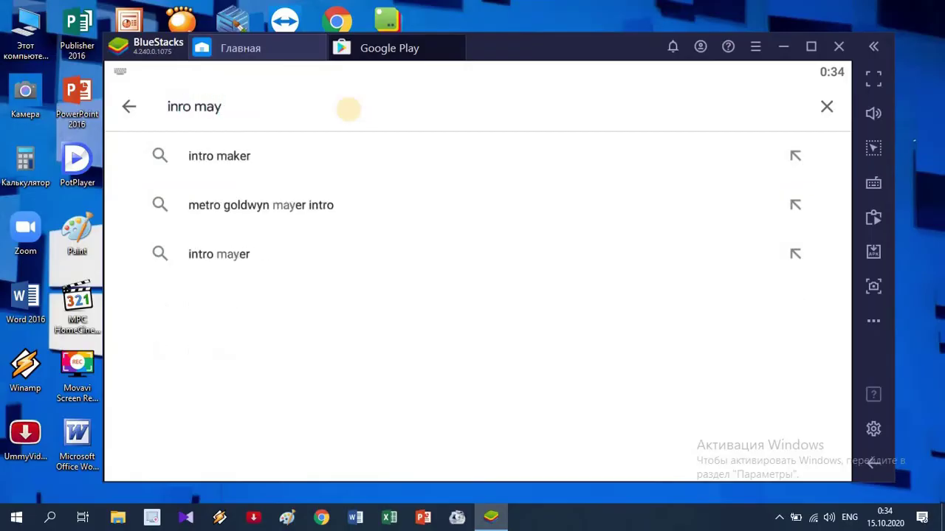
type("ker")
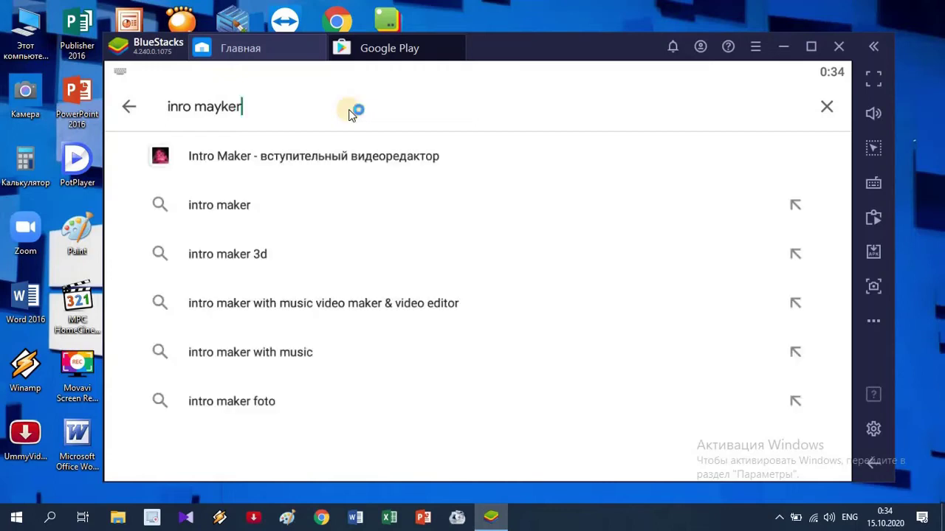
key("Return")
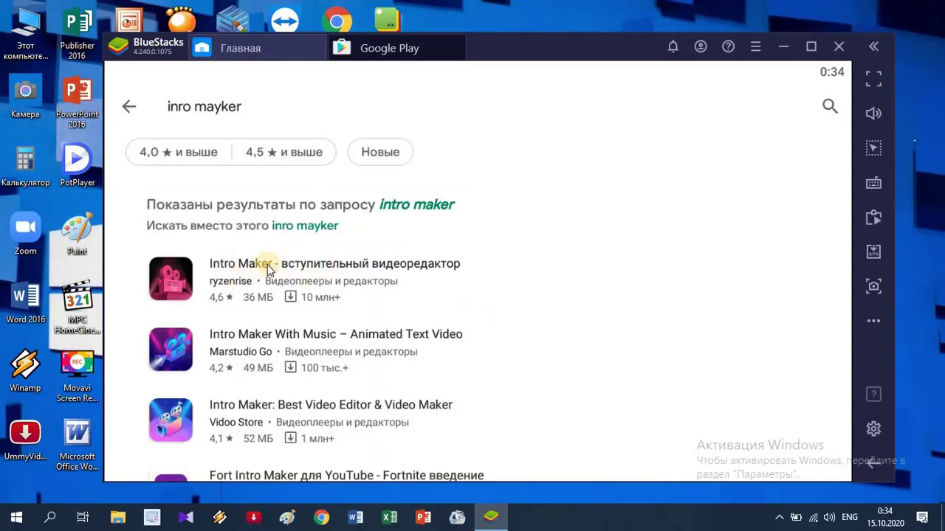
Open the Intro Maker - вступительный видеоредактор page and review its description and 4,6 rating
left_click(263, 271)
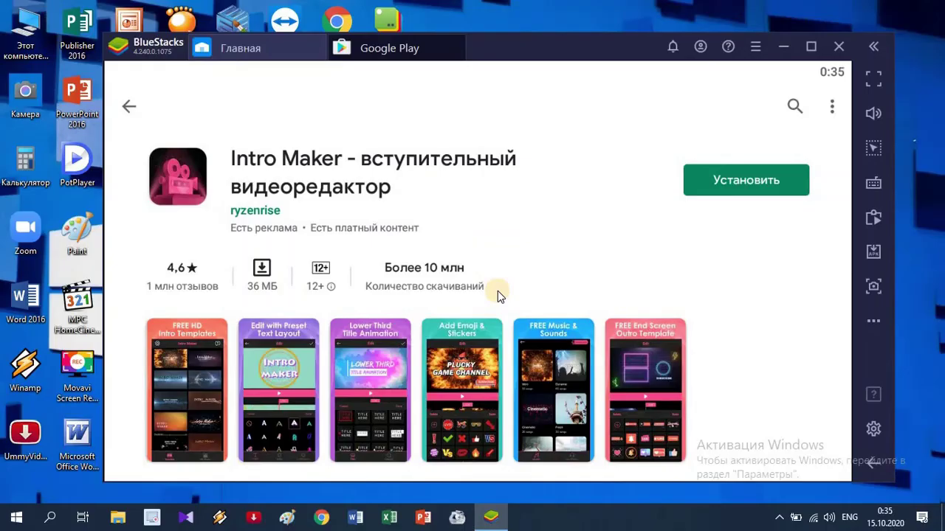
scroll(498, 291, "down", 2)
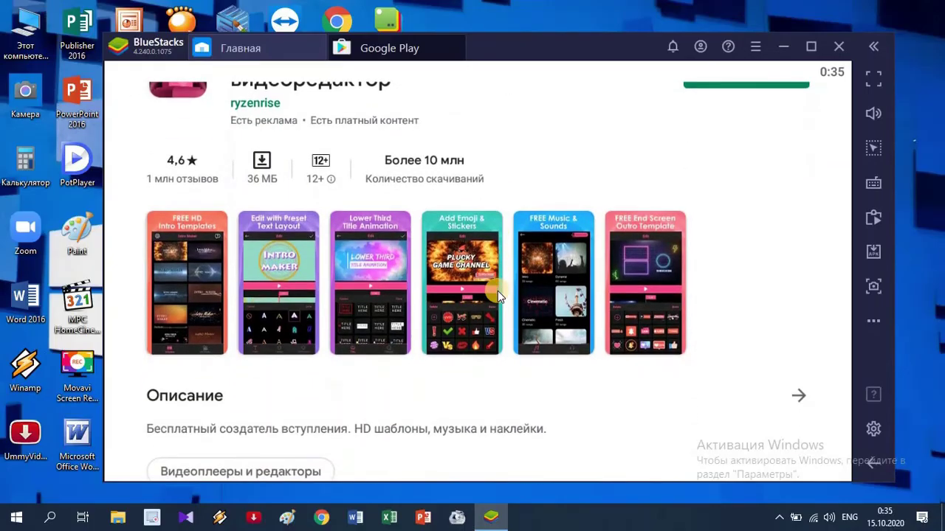
scroll(498, 291, "down", 2)
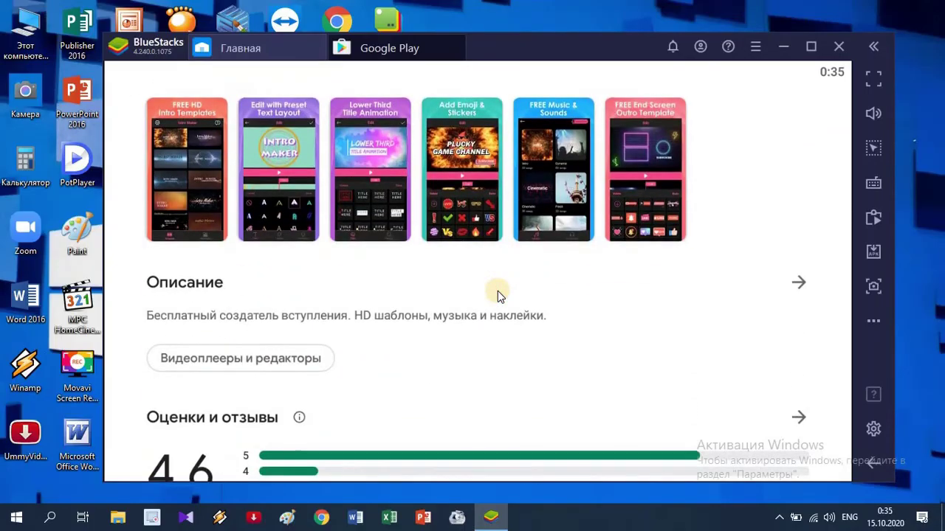
scroll(497, 291, "down", 2)
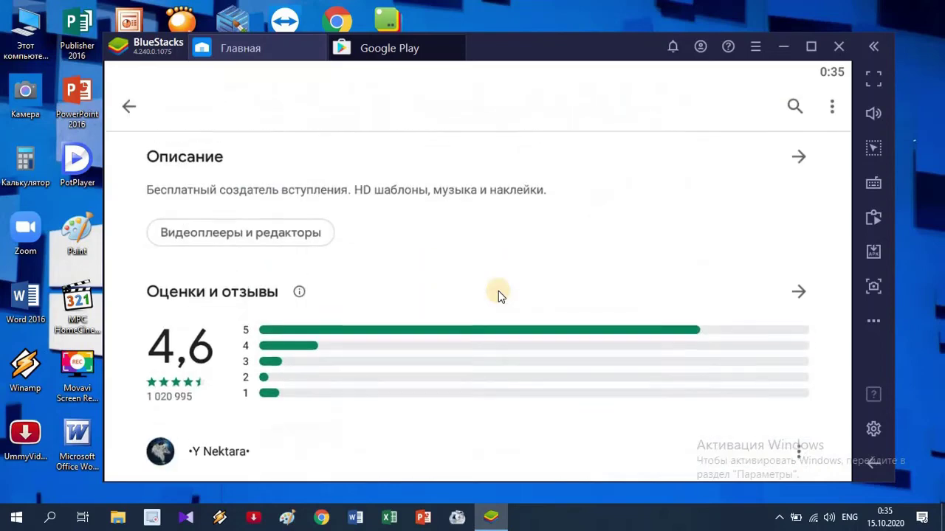
scroll(498, 291, "up", 6)
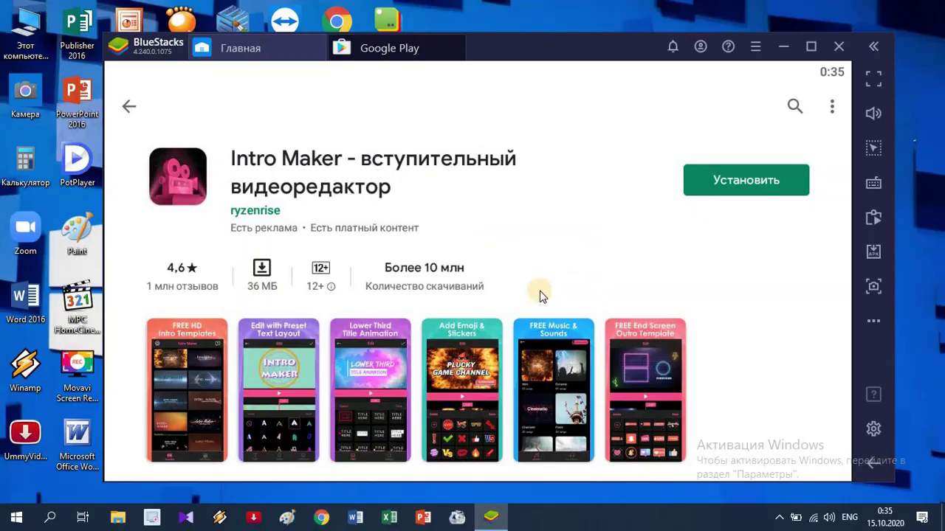
Install Intro Maker - вступительный видеоредактор with Установить and let the download finish
left_click(749, 179)
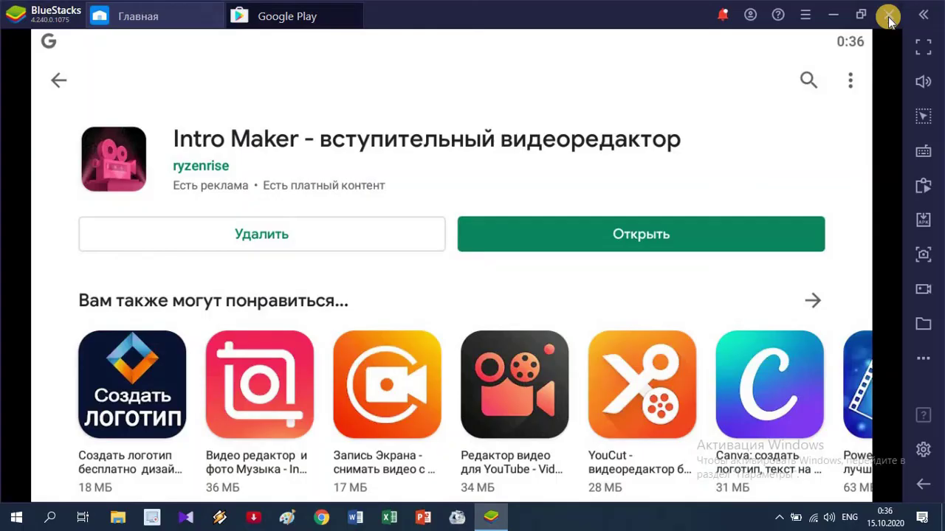
left_click(888, 16)
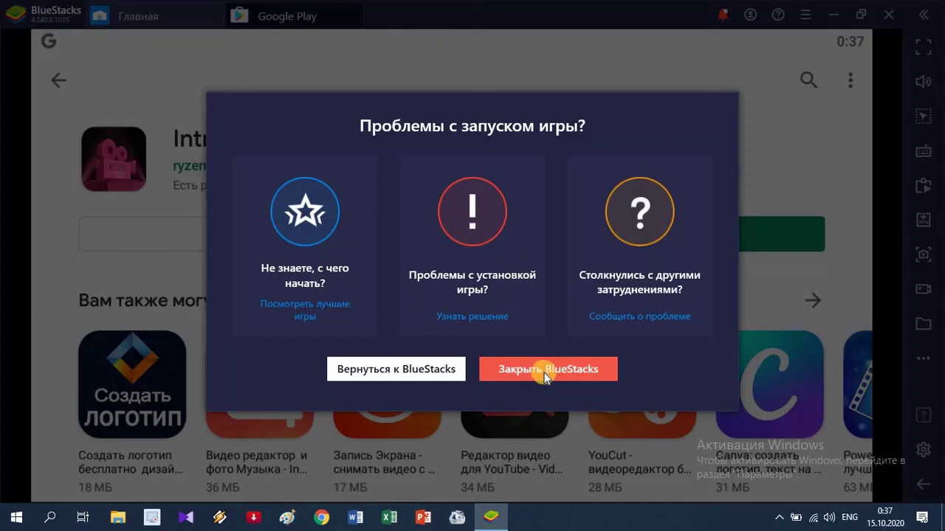
left_click(544, 371)
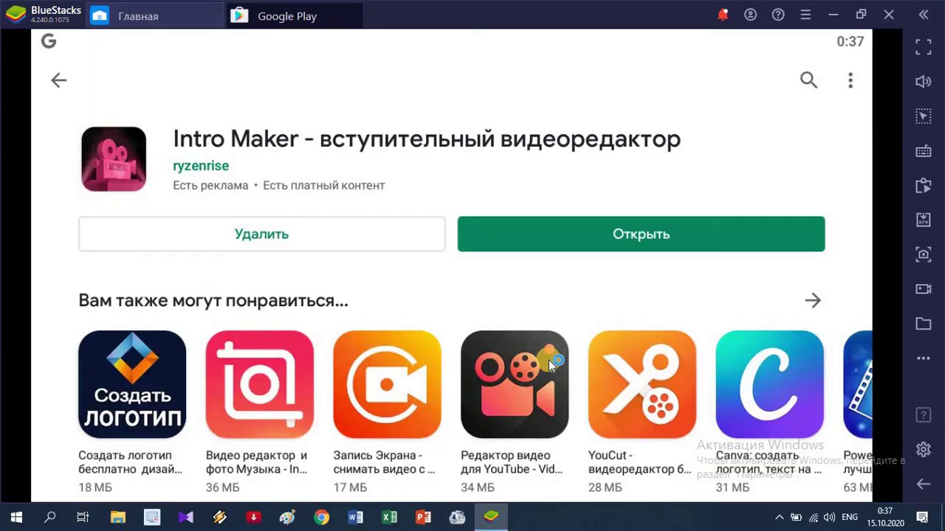
Close BlueStacks with Alt+F4, leaving the Intro Maker shortcut visible on the desktop
key("alt+F4")
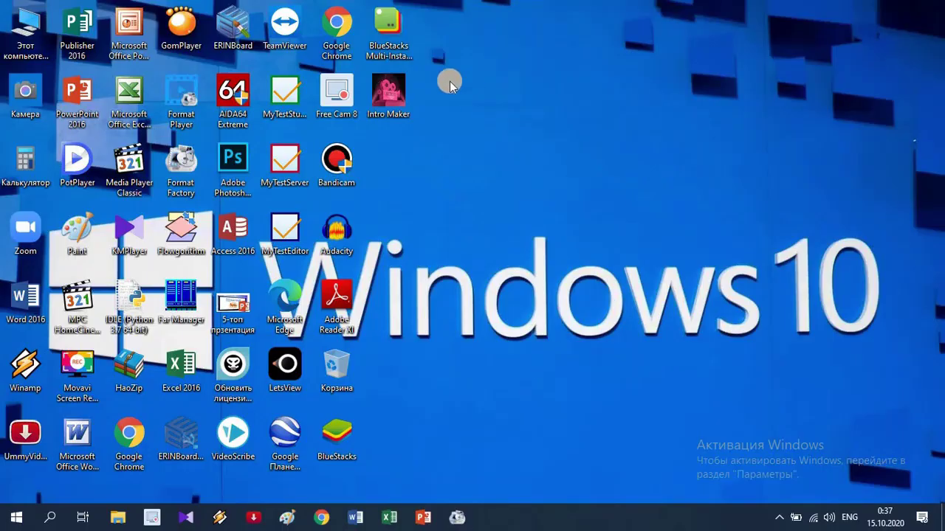
double_click(374, 115)
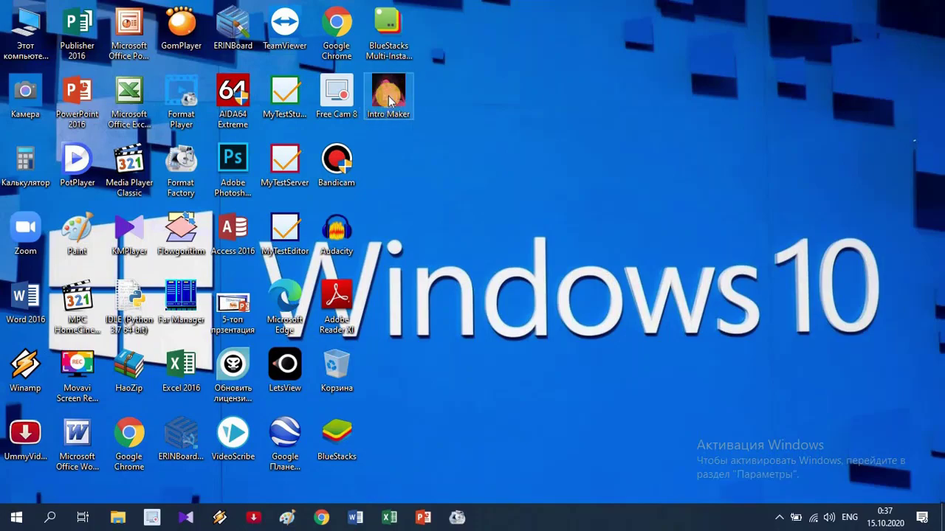
left_click(432, 127)
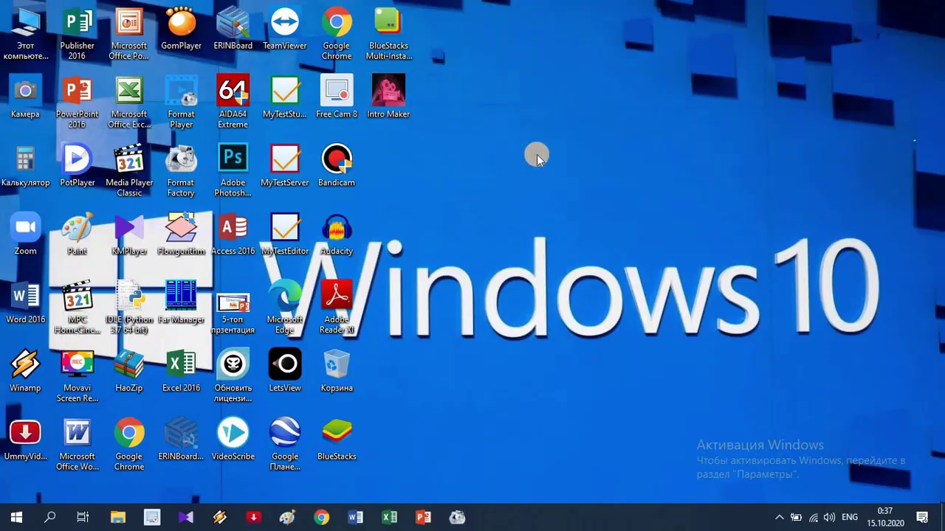